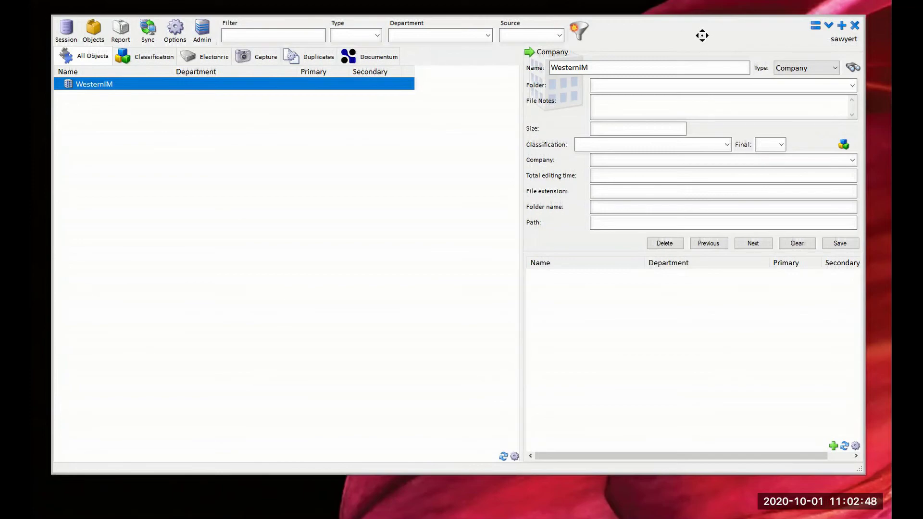
# Bring Excel forward showing Iron mountain test.xlsx on its Main sheet of box records
pyautogui.moveTo(701, 35); pyautogui.dragTo(702, 34)
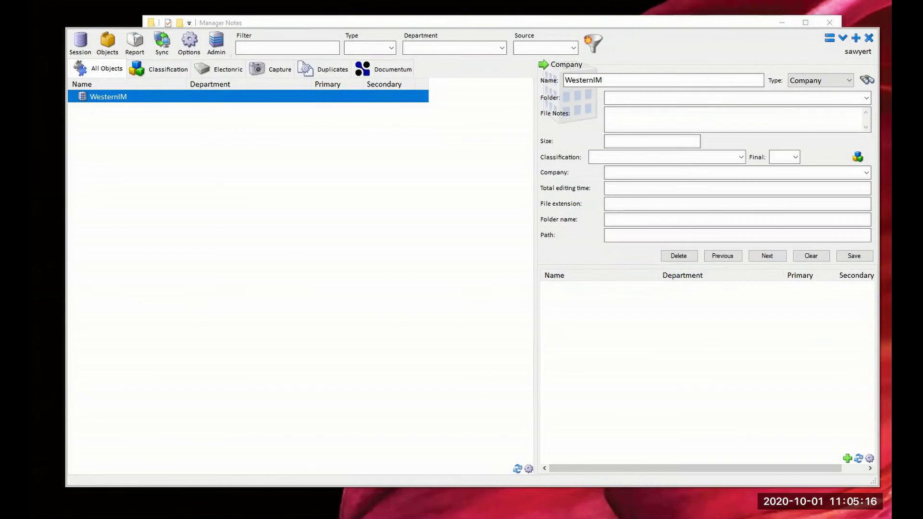
pyautogui.hotkey('alt', 'Tab')
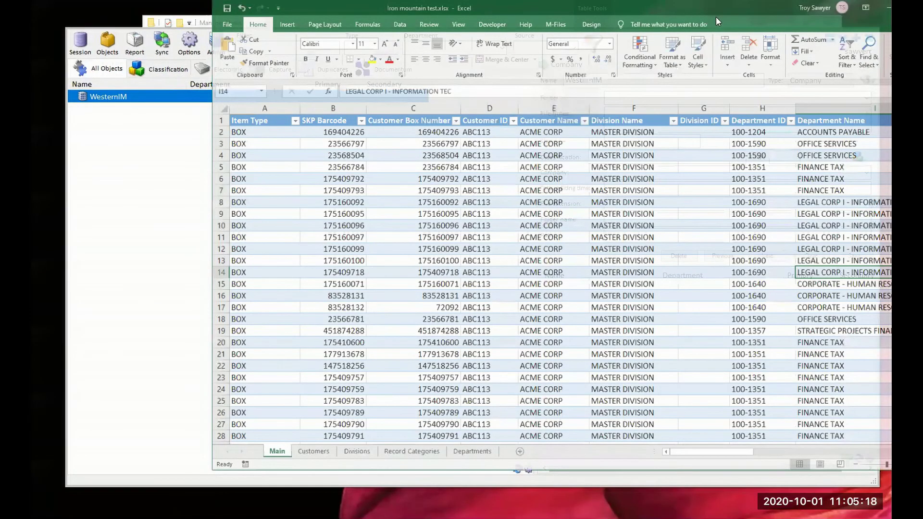
# Position the workbook window and inspect the first ACME CORP box rows
pyautogui.moveTo(681, 10); pyautogui.dragTo(651, 33)
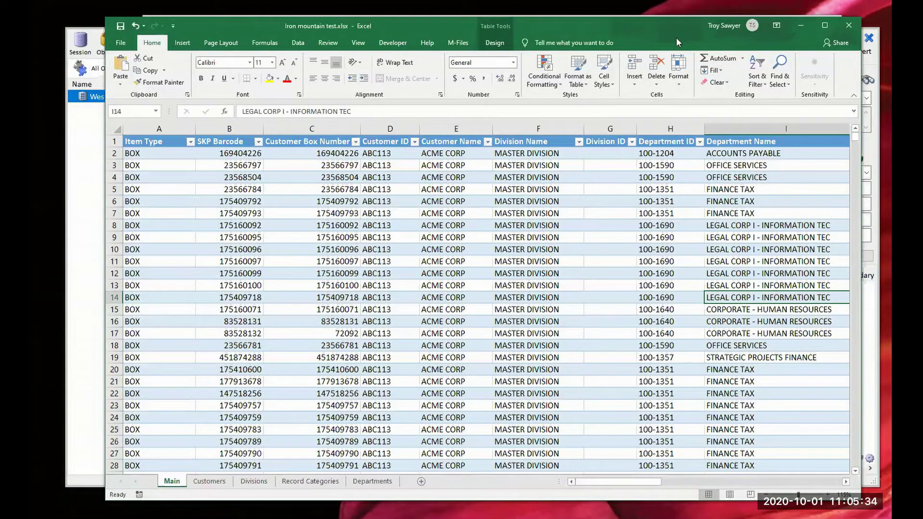
pyautogui.moveTo(649, 33); pyautogui.dragTo(645, 33)
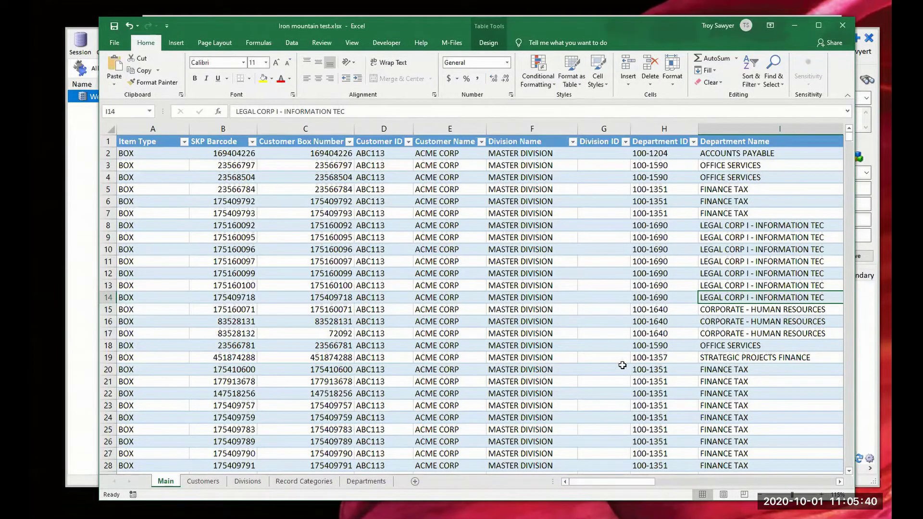
pyautogui.click(441, 252)
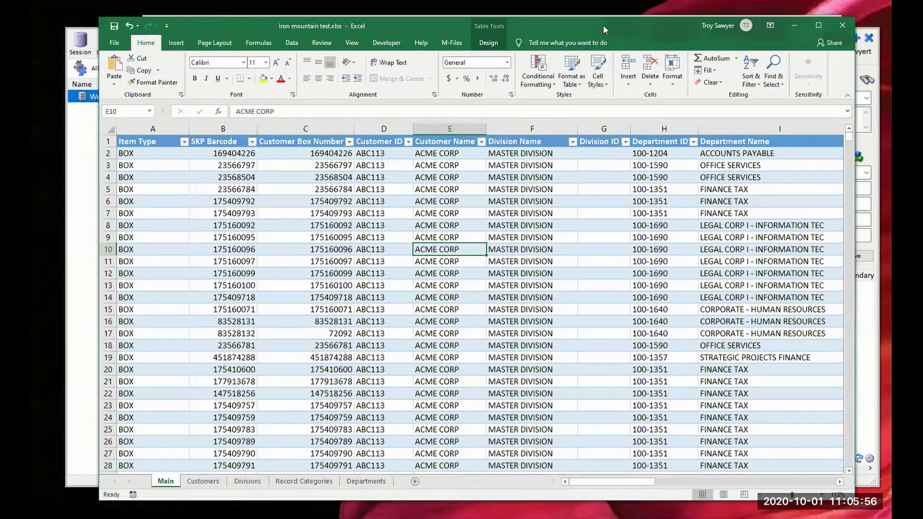
pyautogui.moveTo(612, 31); pyautogui.dragTo(620, 36)
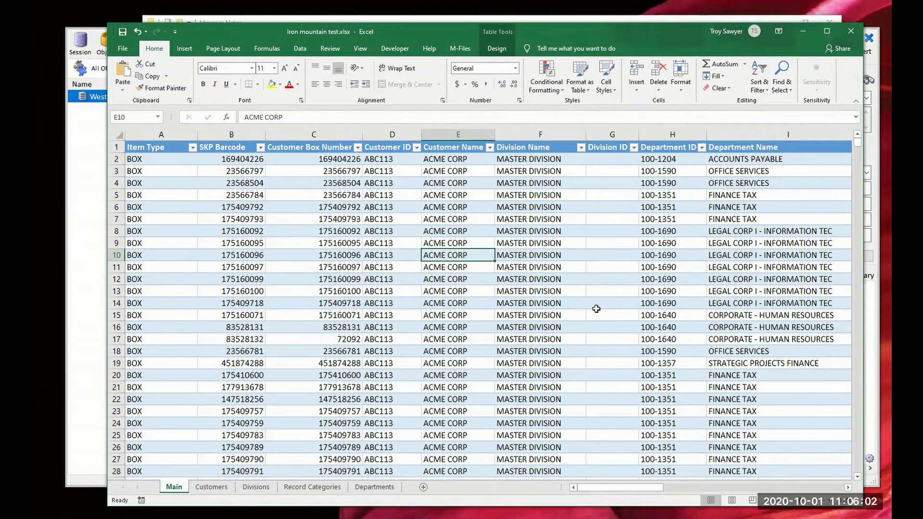
pyautogui.moveTo(648, 28); pyautogui.dragTo(653, 28)
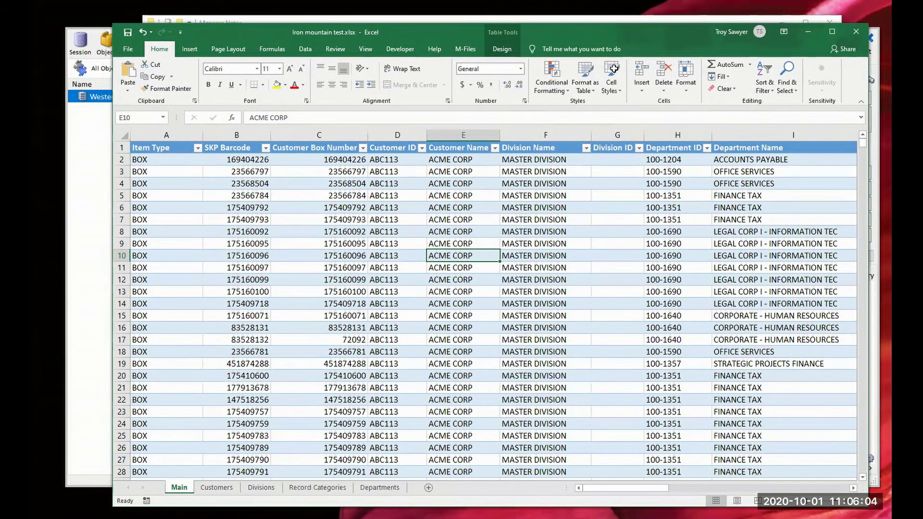
pyautogui.moveTo(164, 158); pyautogui.dragTo(524, 171)
# Scroll right through Major Description, From Date and To Date, then return to WesternIM
pyautogui.moveTo(712, 167); pyautogui.dragTo(736, 159)
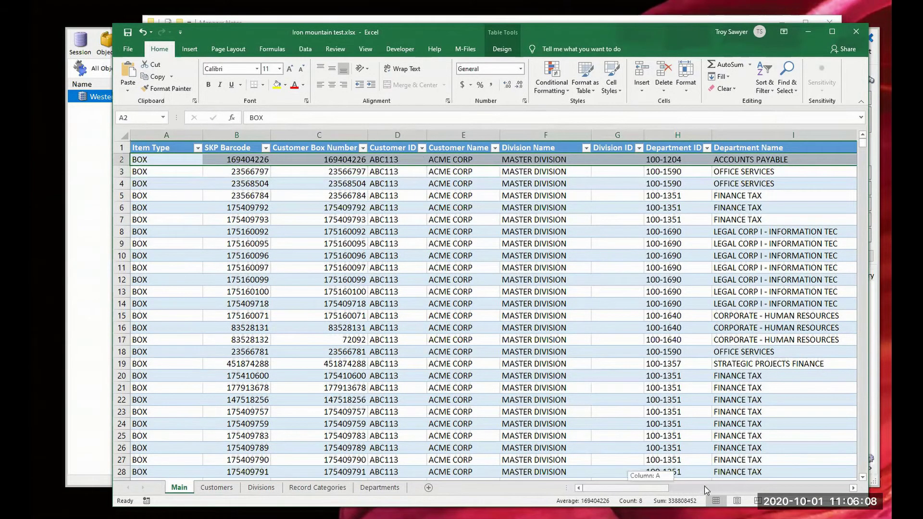
pyautogui.hscroll(7, 481, 235)
pyautogui.click(221, 160)
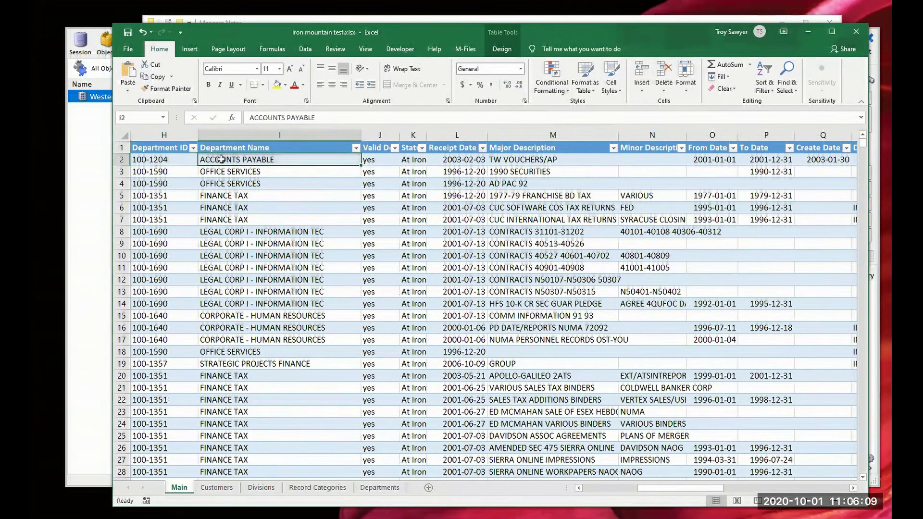
pyautogui.click(528, 160)
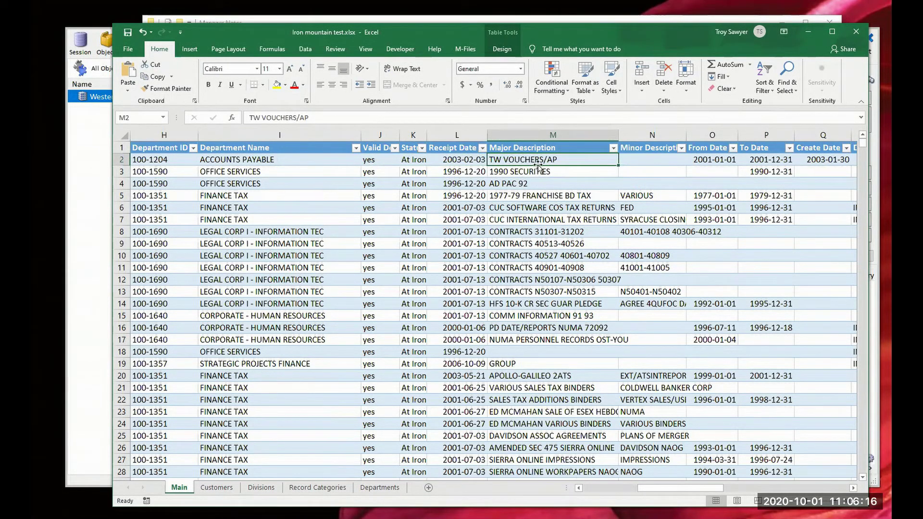
pyautogui.moveTo(720, 160); pyautogui.dragTo(765, 160)
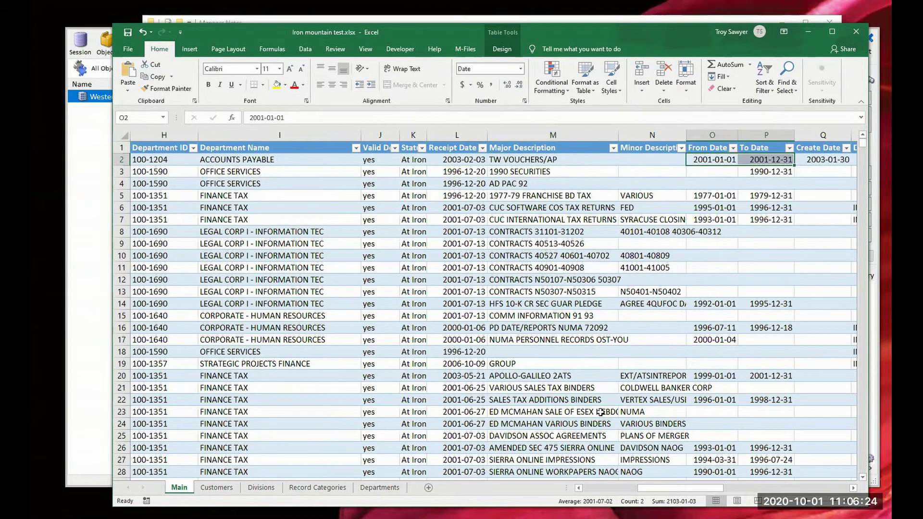
pyautogui.click(96, 188)
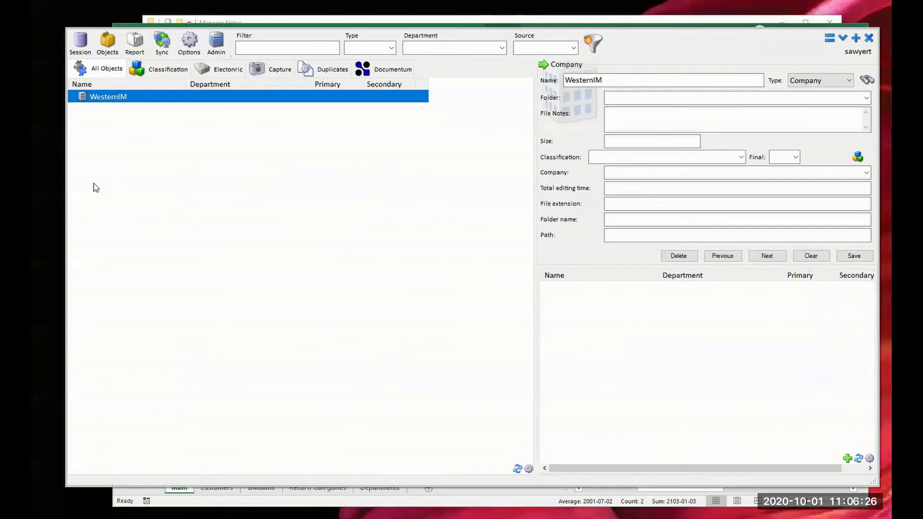
# Open the Object Type Editor from the Admin toolbar menu
pyautogui.click(216, 44)
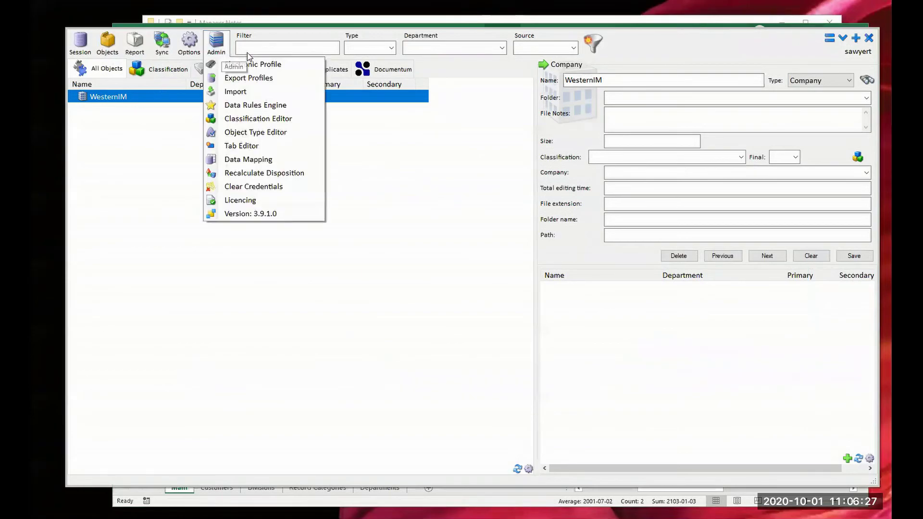
pyautogui.click(287, 135)
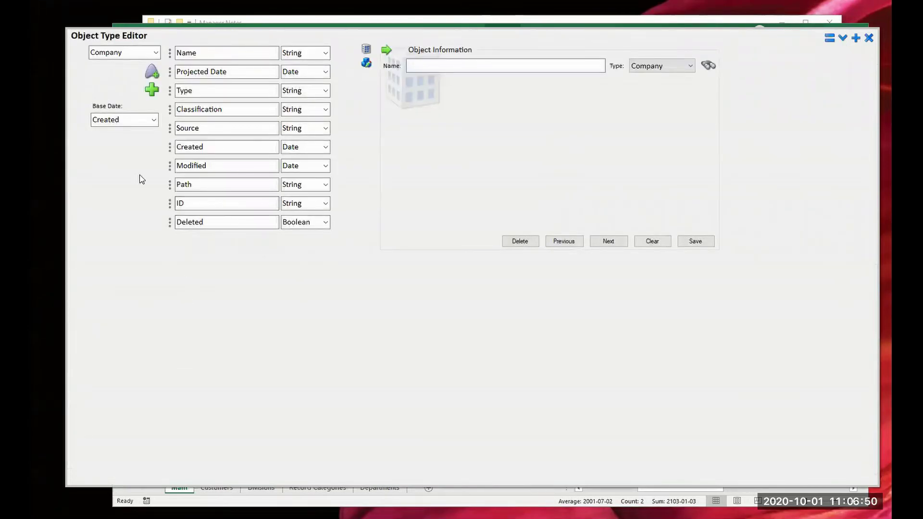
# Replace Company with 'Box' in the type dropdown and add it as a new object type
pyautogui.click(156, 53)
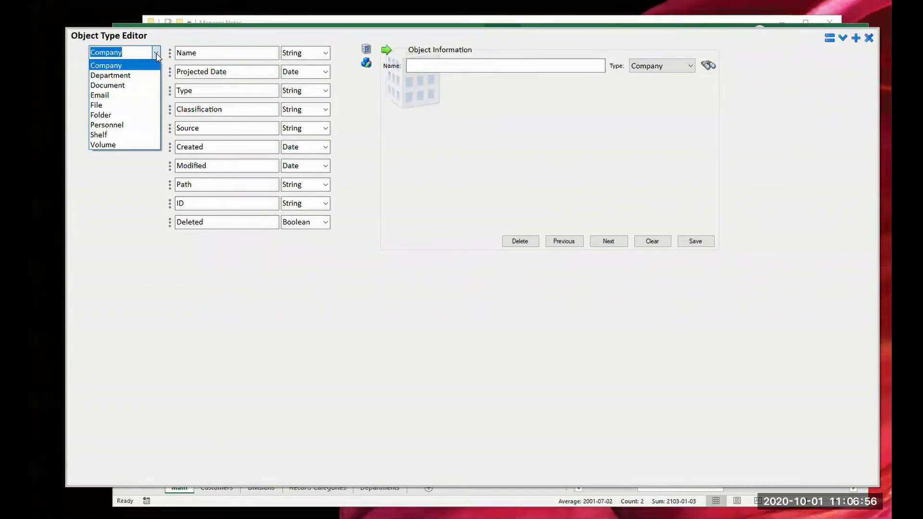
pyautogui.click(138, 51)
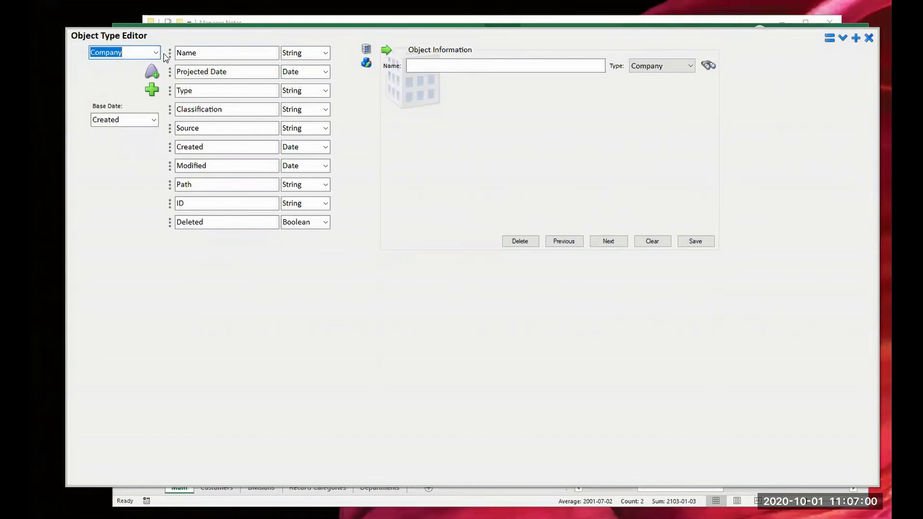
pyautogui.click(159, 54)
pyautogui.click(159, 54)
pyautogui.moveTo(85, 47); pyautogui.dragTo(85, 51)
pyautogui.write('Box')
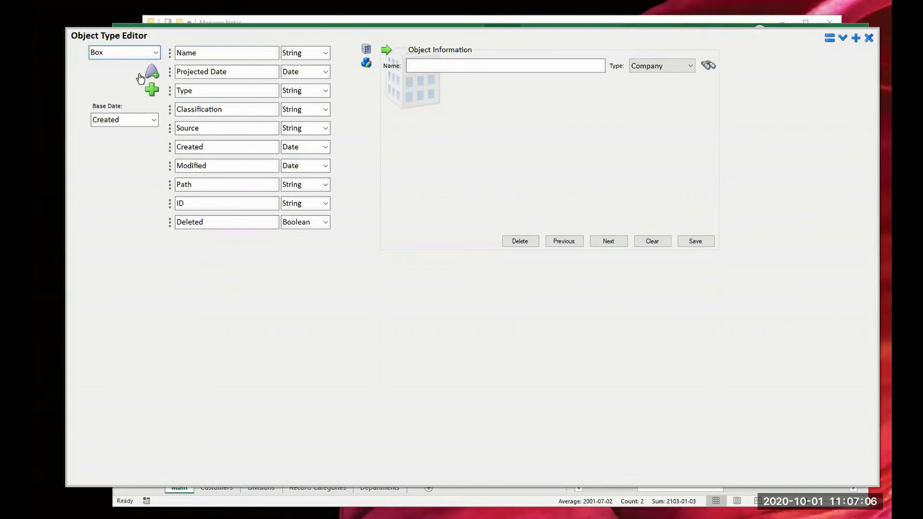
pyautogui.click(150, 72)
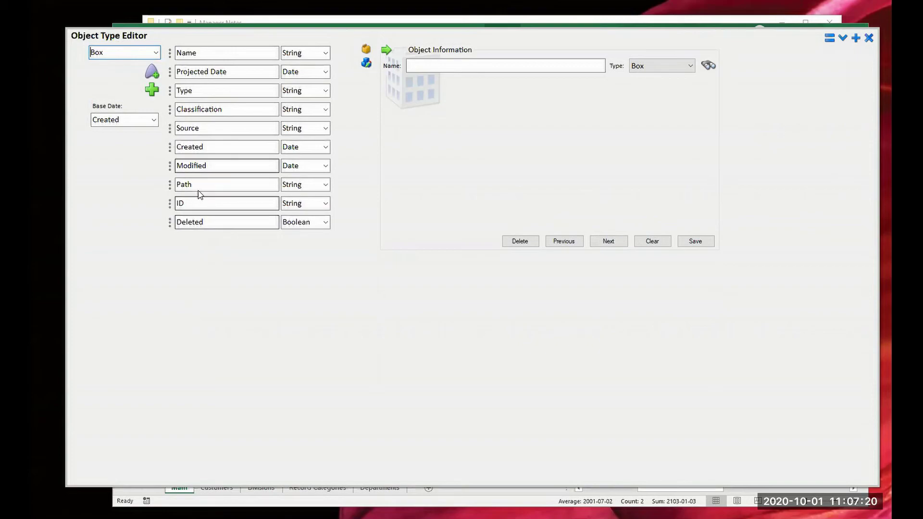
pyautogui.click(208, 147)
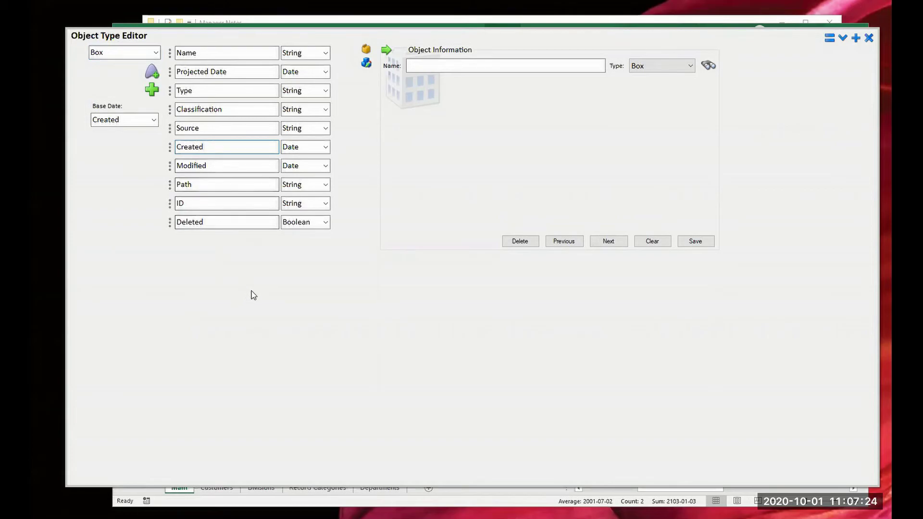
pyautogui.click(427, 505)
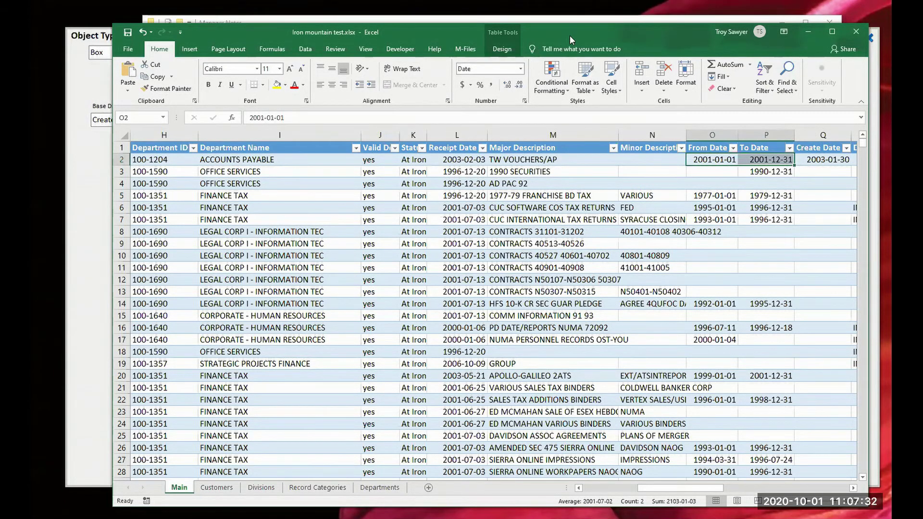
# Copy the 'Major Description' heading text from cell M1
pyautogui.moveTo(570, 36); pyautogui.dragTo(576, 37)
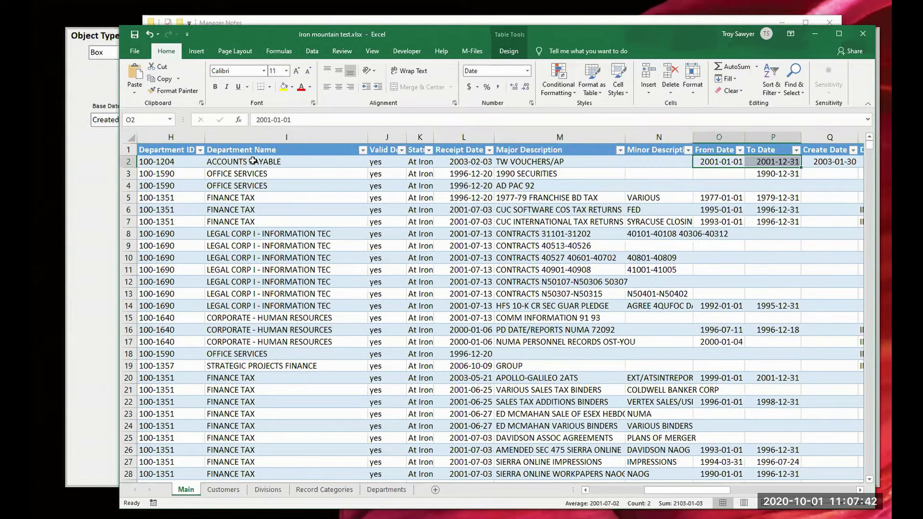
pyautogui.click(533, 151)
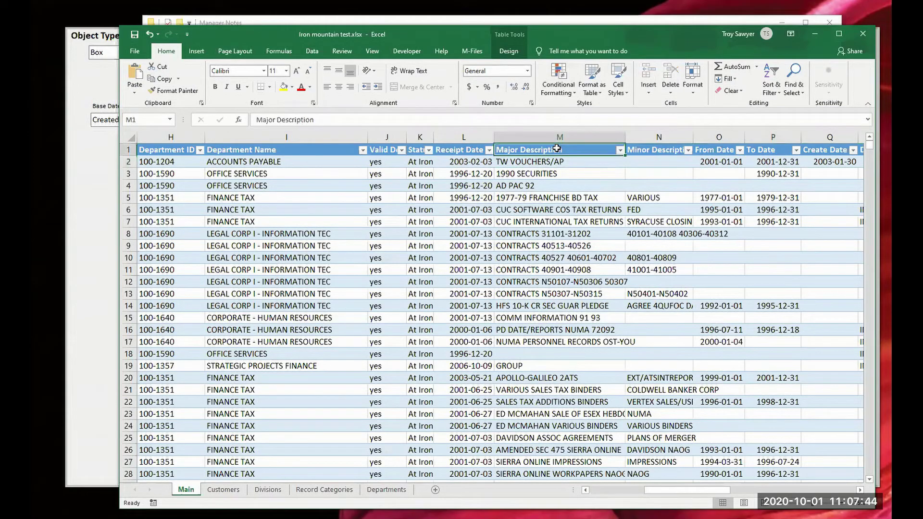
pyautogui.click(390, 120)
pyautogui.click(97, 204)
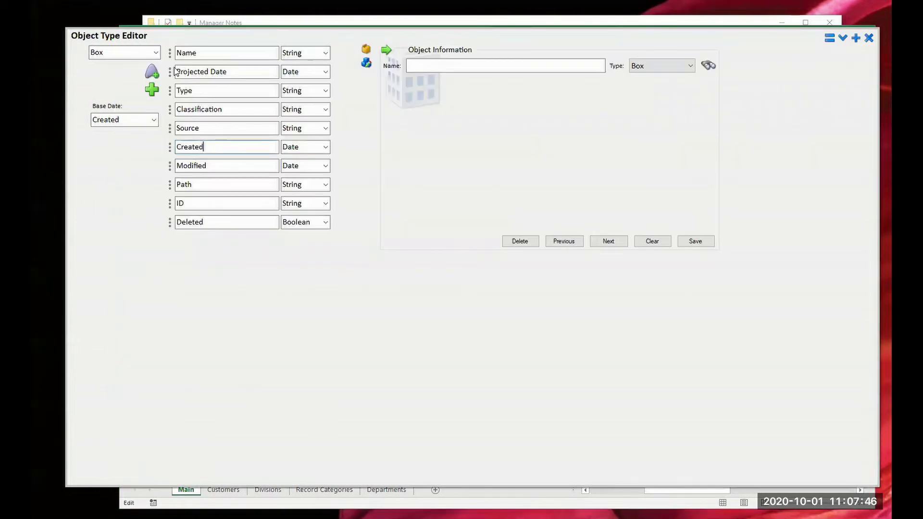
# Add a 'Major Description' field to Box, kept as String
pyautogui.click(151, 91)
pyautogui.click(196, 241)
pyautogui.write('Major Description')
pyautogui.click(325, 243)
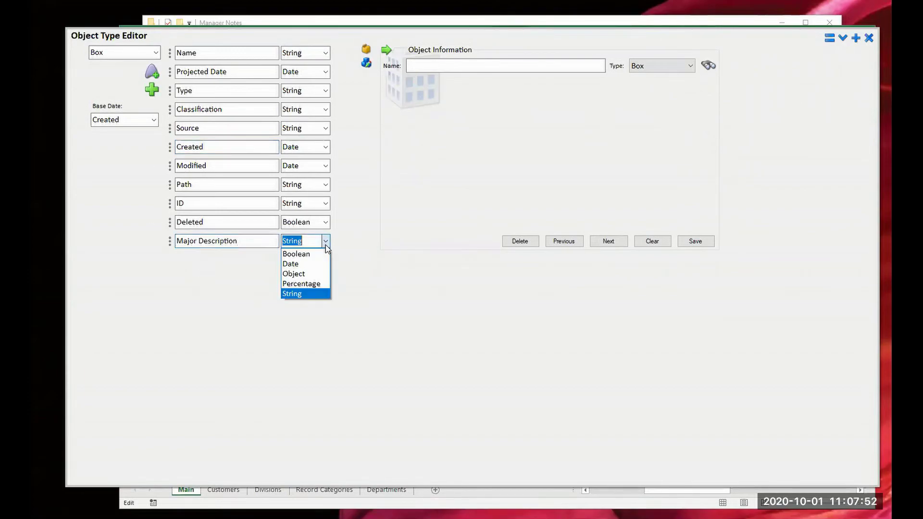
pyautogui.click(325, 244)
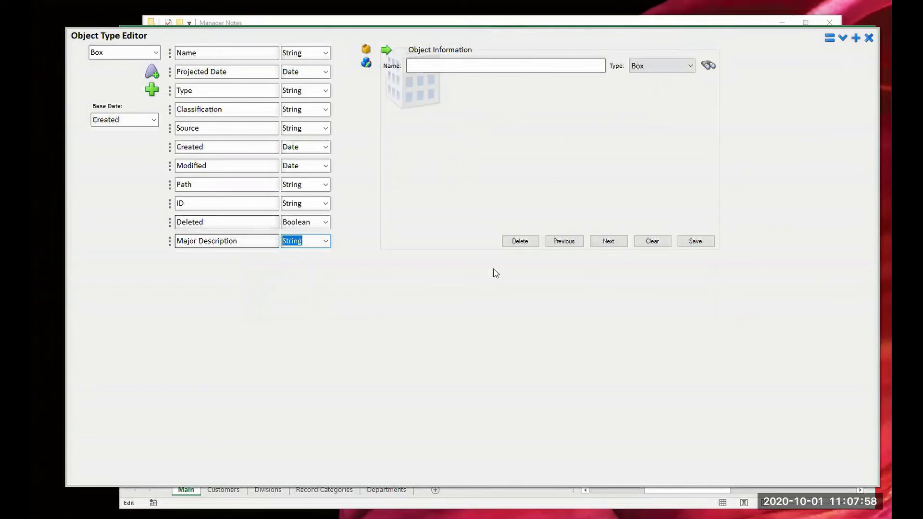
# Copy the From Date heading and add it as a Date field
pyautogui.hotkey('alt', 'Tab')
pyautogui.press('Right')
pyautogui.press('Right')
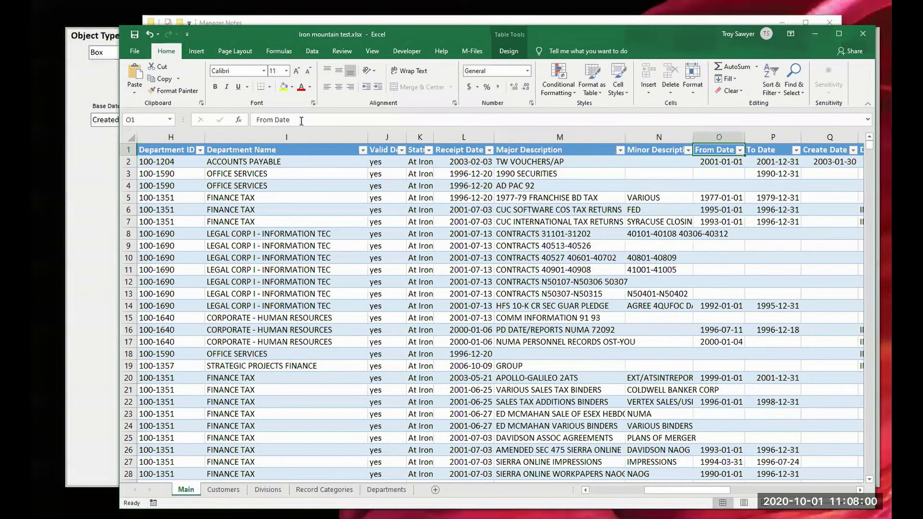
pyautogui.hotkey('alt', 'Tab')
pyautogui.press('Tab')
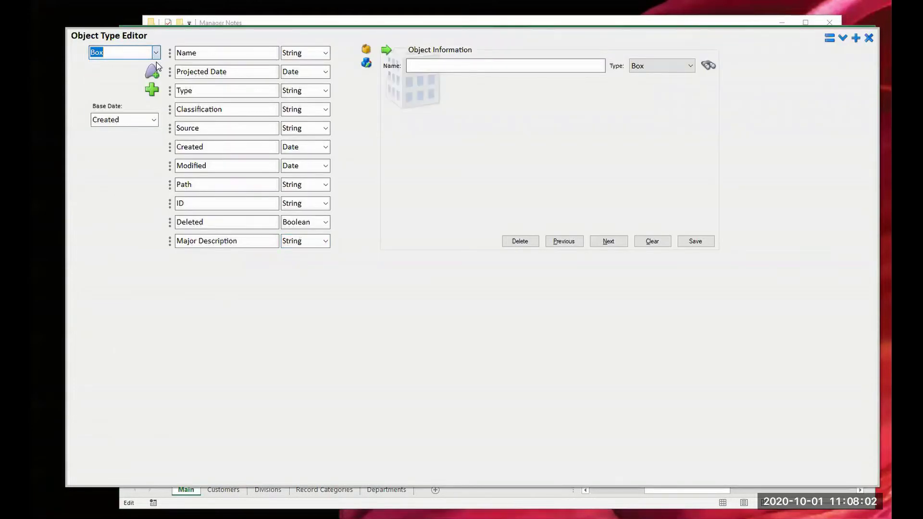
pyautogui.click(152, 90)
pyautogui.write('From Date')
pyautogui.click(325, 260)
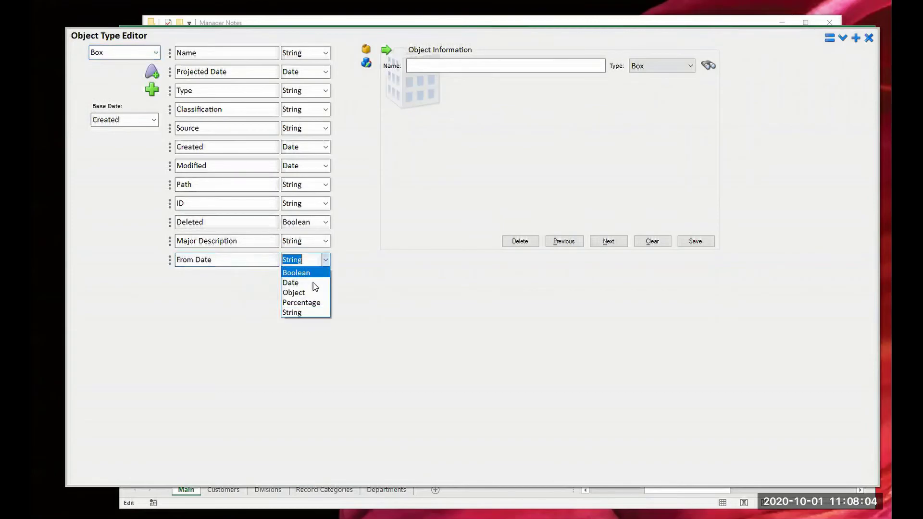
pyautogui.click(315, 282)
# Copy the To Date heading and add it as a new field below From Date
pyautogui.hotkey('alt', 'Tab')
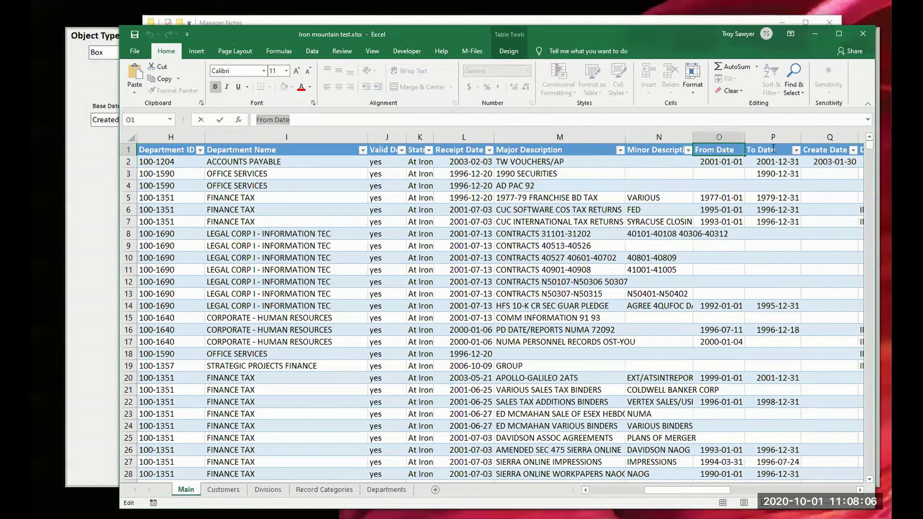
pyautogui.press('Tab')
pyautogui.moveTo(313, 119); pyautogui.dragTo(255, 120)
pyautogui.hotkey('ctrl', 'c')
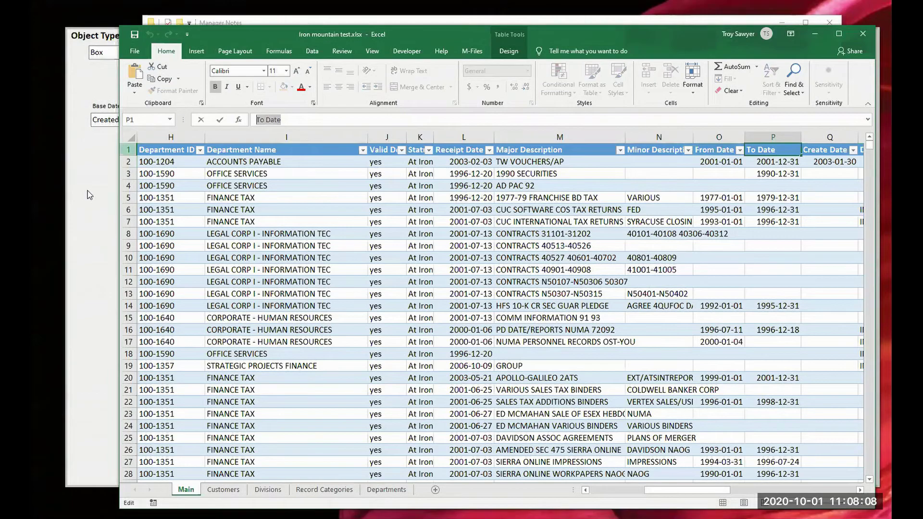
pyautogui.hotkey('alt', 'Tab')
pyautogui.click(152, 90)
pyautogui.hotkey('ctrl', 'v')
pyautogui.hotkey('alt', 'Tab')
pyautogui.moveTo(672, 493); pyautogui.dragTo(700, 492)
pyautogui.moveTo(719, 490); pyautogui.dragTo(756, 491)
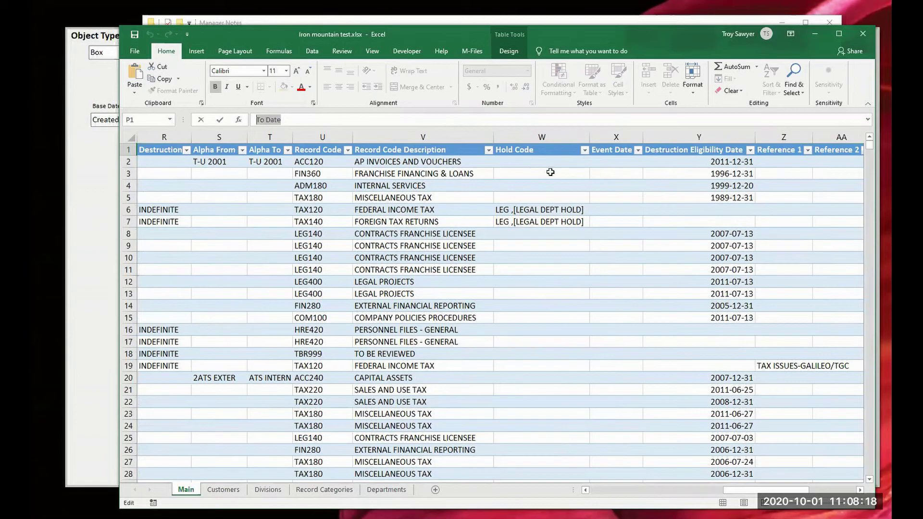
# Inspect the Hold Code column's values through its filter list without filtering
pyautogui.click(522, 161)
pyautogui.click(529, 219)
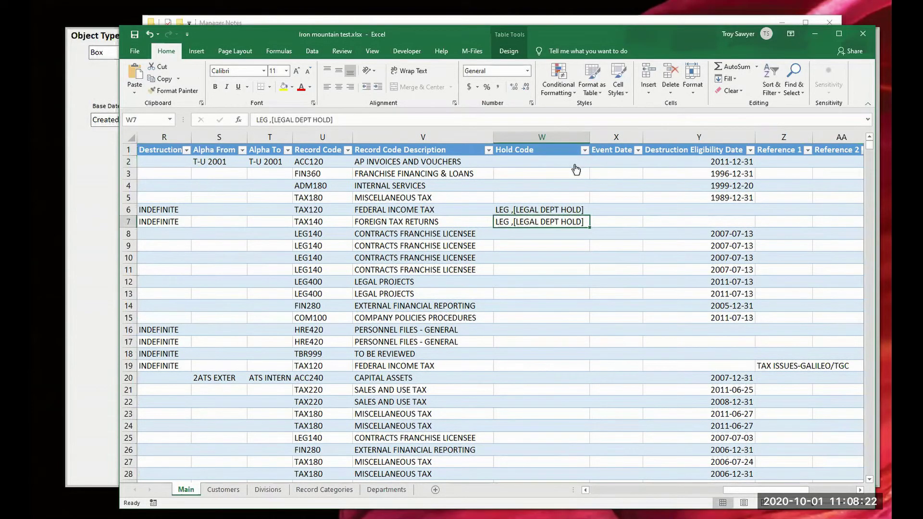
pyautogui.click(585, 150)
pyautogui.click(585, 151)
# Copy the 'Hold Code' heading from W1 and add it as a new Box field
pyautogui.press('Up')
pyautogui.press('Up')
pyautogui.press('Up')
pyautogui.press('Up')
pyautogui.press('Up')
pyautogui.press('Up')
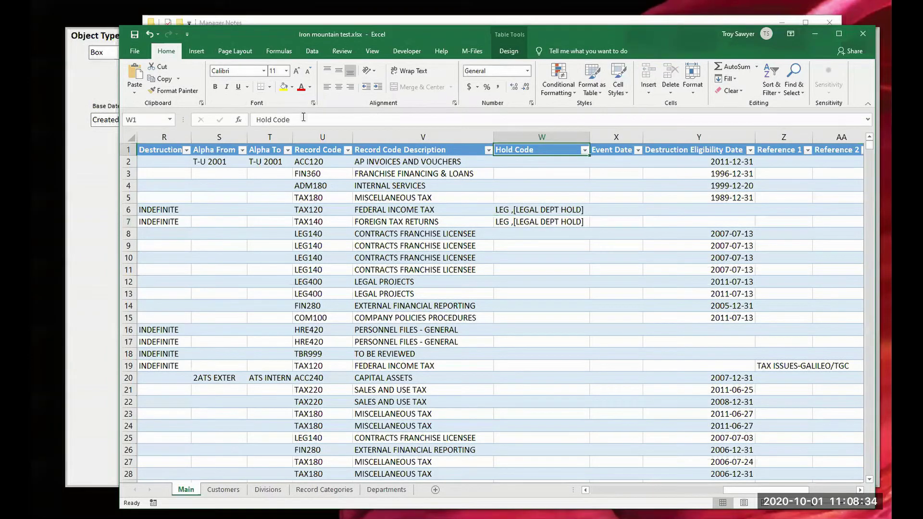
pyautogui.moveTo(303, 120); pyautogui.dragTo(165, 123)
pyautogui.hotkey('ctrl', 'c')
pyautogui.hotkey('alt', 'Tab')
pyautogui.click(152, 89)
pyautogui.click(229, 298)
pyautogui.hotkey('ctrl', 'v')
pyautogui.hotkey('alt', 'Tab')
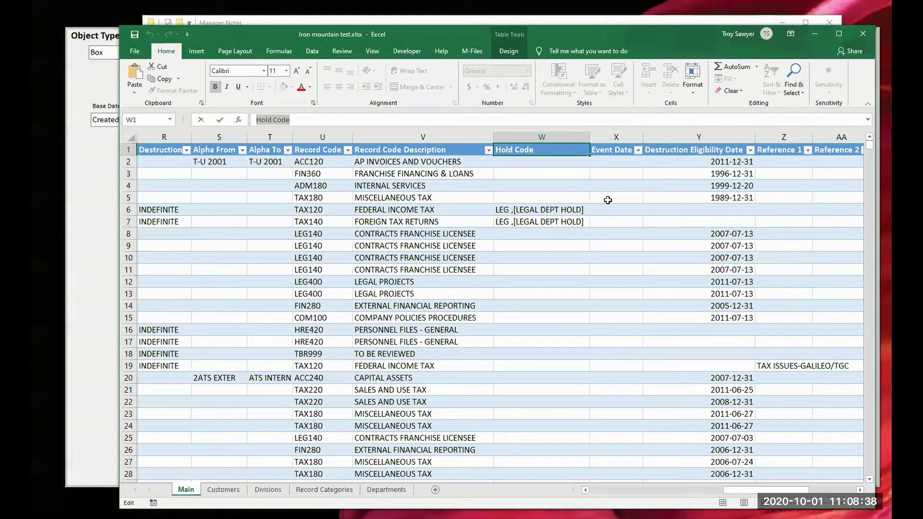
# Copy the 'Box Type' heading text from cell AC1
pyautogui.click(702, 198)
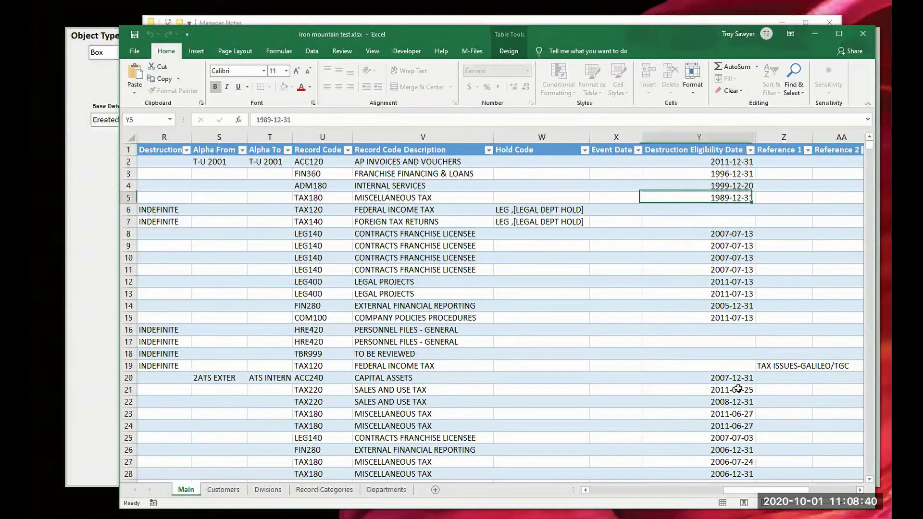
pyautogui.moveTo(766, 490); pyautogui.dragTo(793, 491)
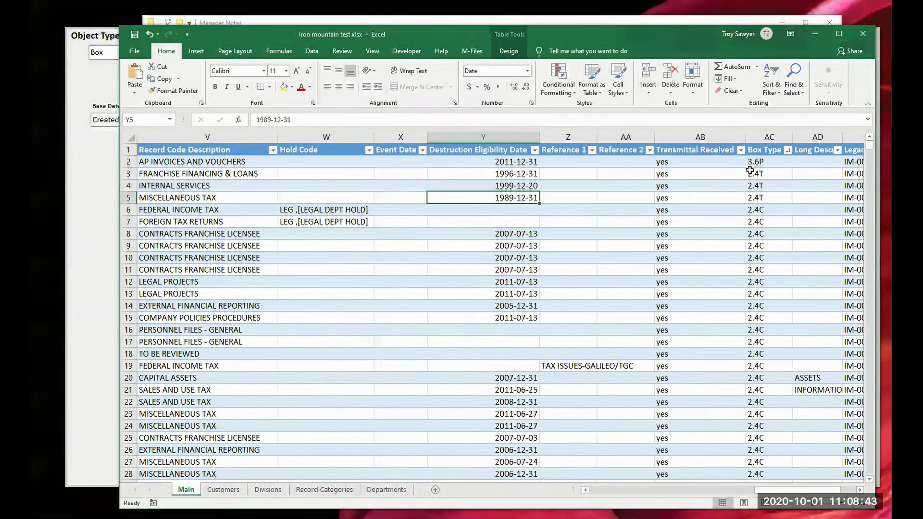
pyautogui.click(771, 151)
pyautogui.moveTo(291, 119); pyautogui.dragTo(255, 120)
pyautogui.hotkey('ctrl', 'c')
pyautogui.click(118, 93)
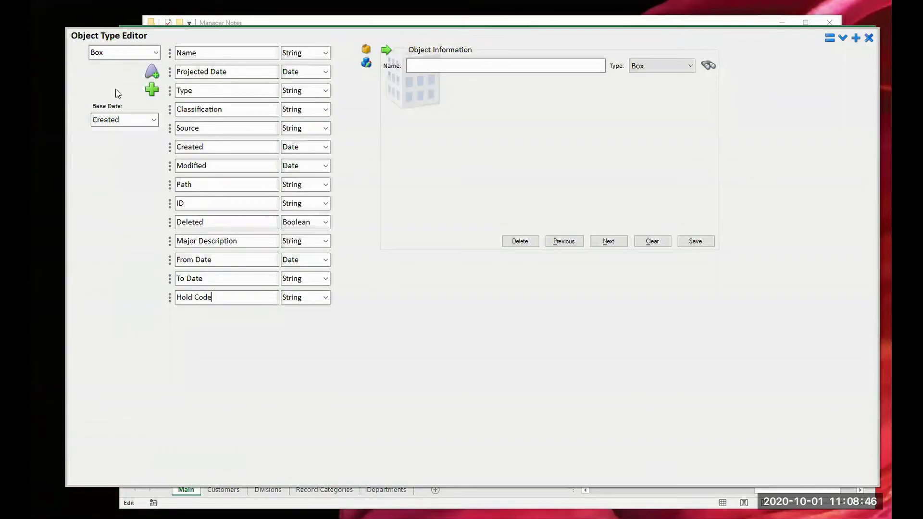
# Add a 'Box Type' field, removing the text mistakenly pasted into Hold Code
pyautogui.click(152, 89)
pyautogui.hotkey('ctrl', 'v')
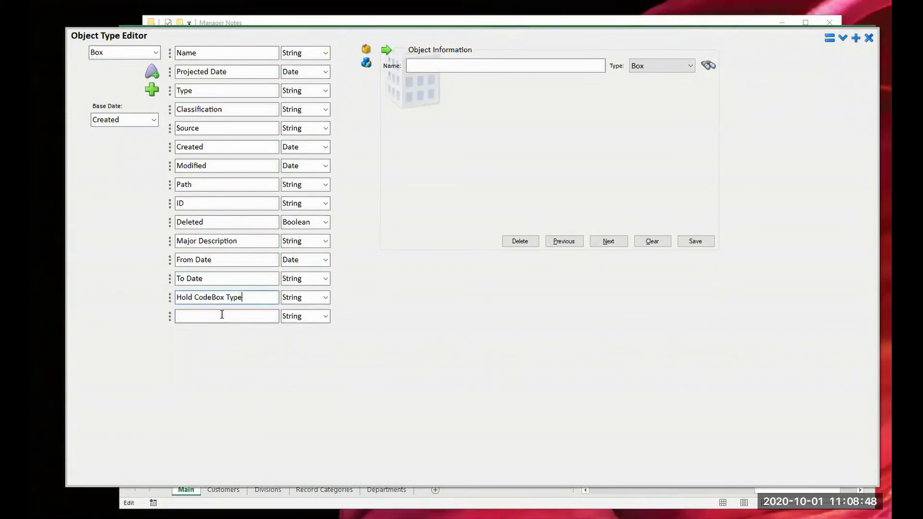
pyautogui.hotkey('ctrl', 'shift', 'Left')
pyautogui.hotkey('ctrl', 'shift', 'Left')
pyautogui.hotkey('ctrl', 'c')
pyautogui.press('BackSpace')
pyautogui.click(221, 320)
pyautogui.hotkey('ctrl', 'v')
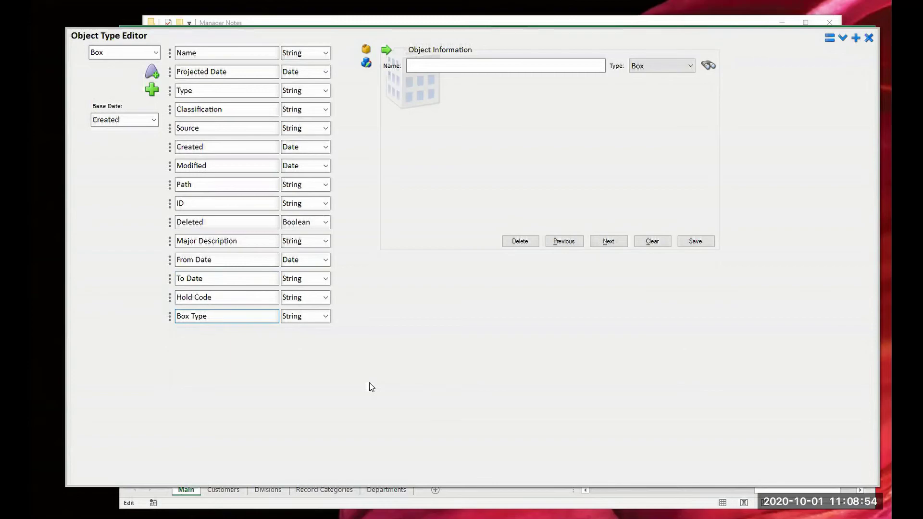
# Change the To Date field's type to Date
pyautogui.click(298, 278)
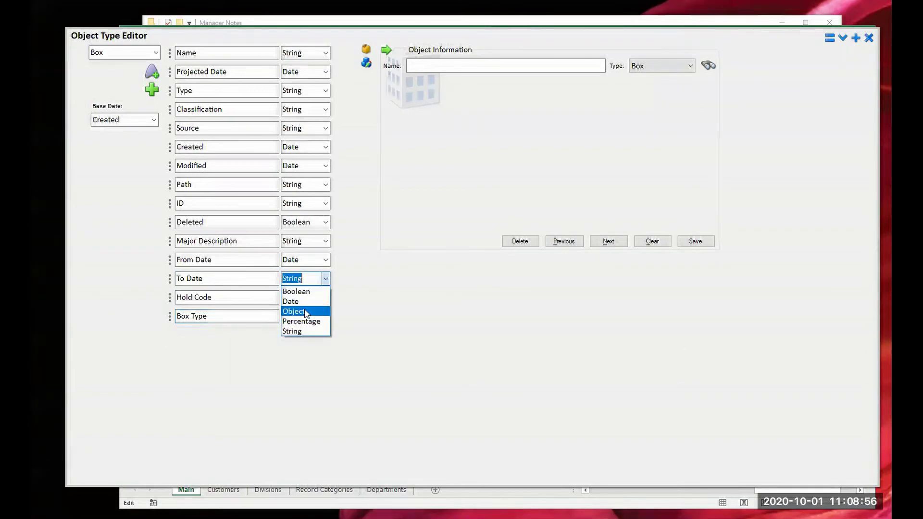
pyautogui.click(304, 302)
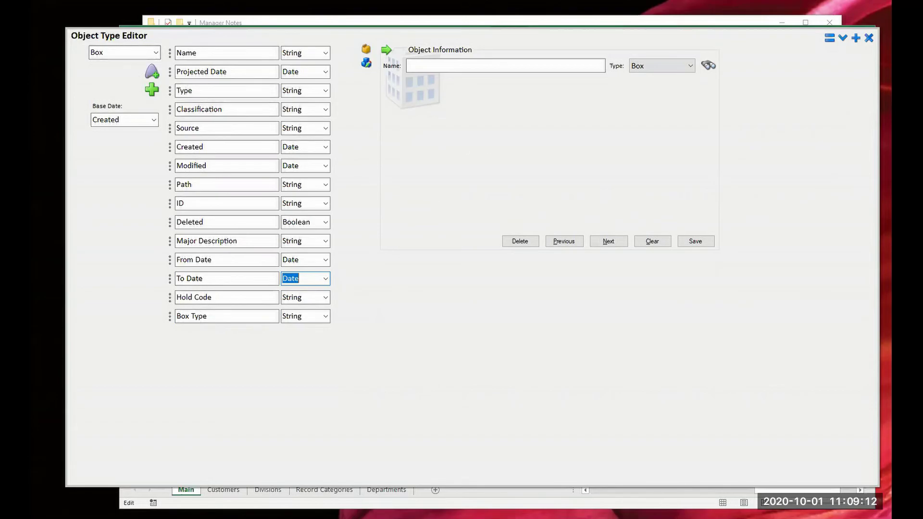
pyautogui.hotkey('alt', 'Tab')
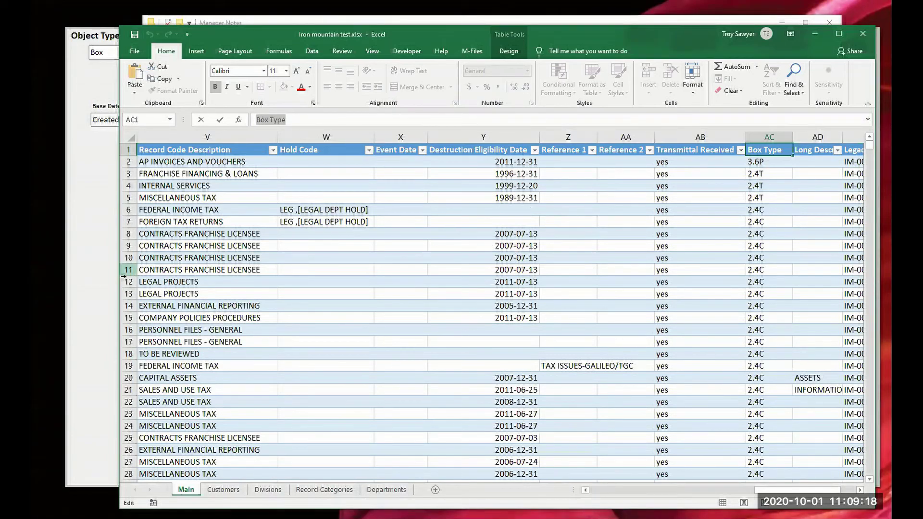
pyautogui.click(95, 261)
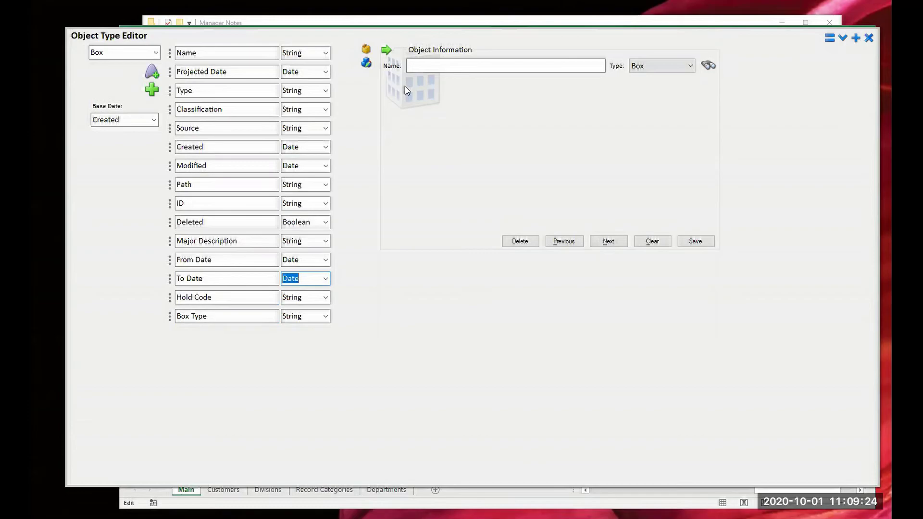
# Search images for 'box', pick a box icon and save it as the type's image
pyautogui.click(365, 52)
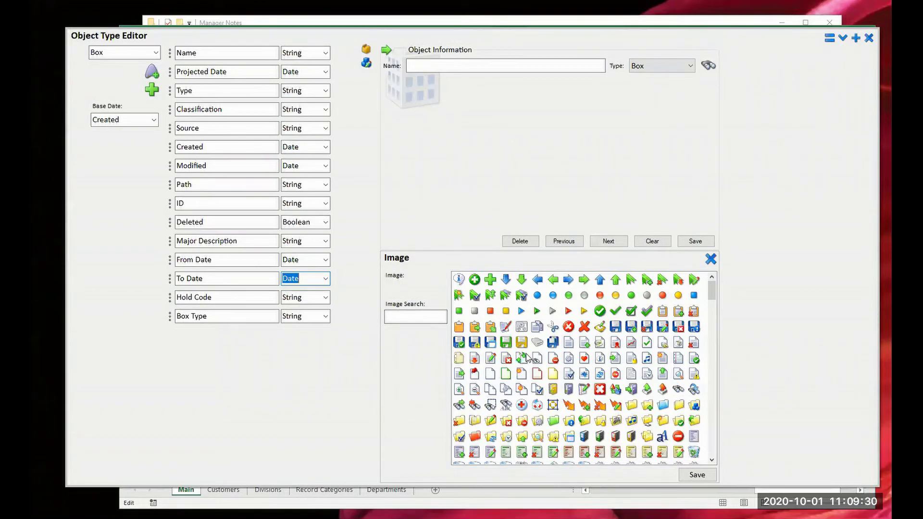
pyautogui.scroll(-10, 526, 353)
pyautogui.scroll(-2, 546, 390)
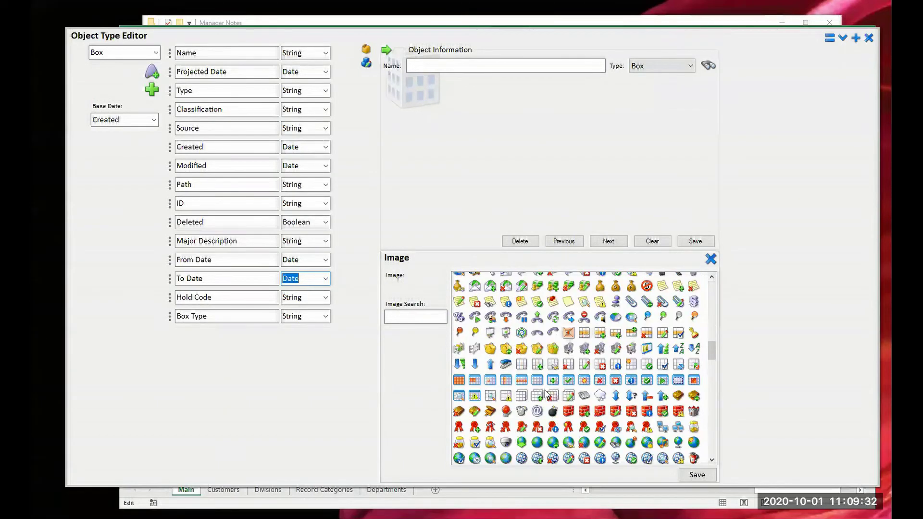
pyautogui.click(407, 315)
pyautogui.write('box')
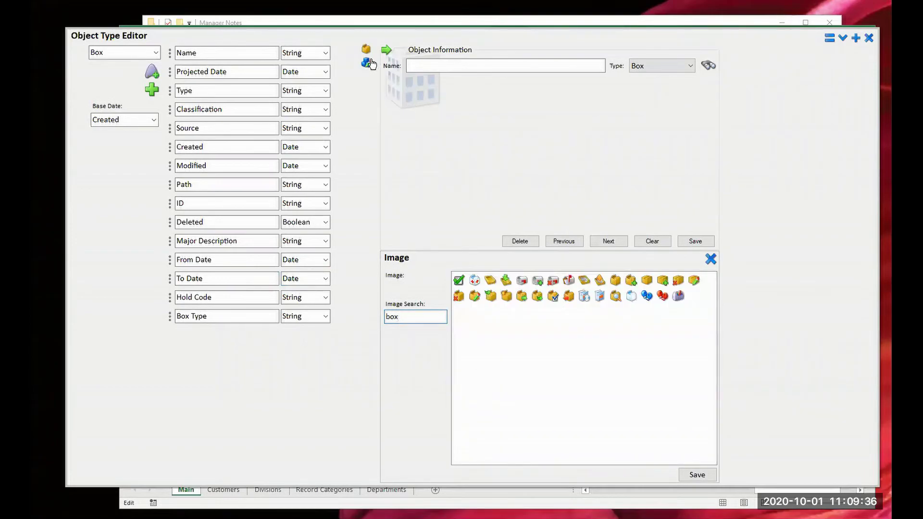
pyautogui.click(643, 281)
pyautogui.click(697, 476)
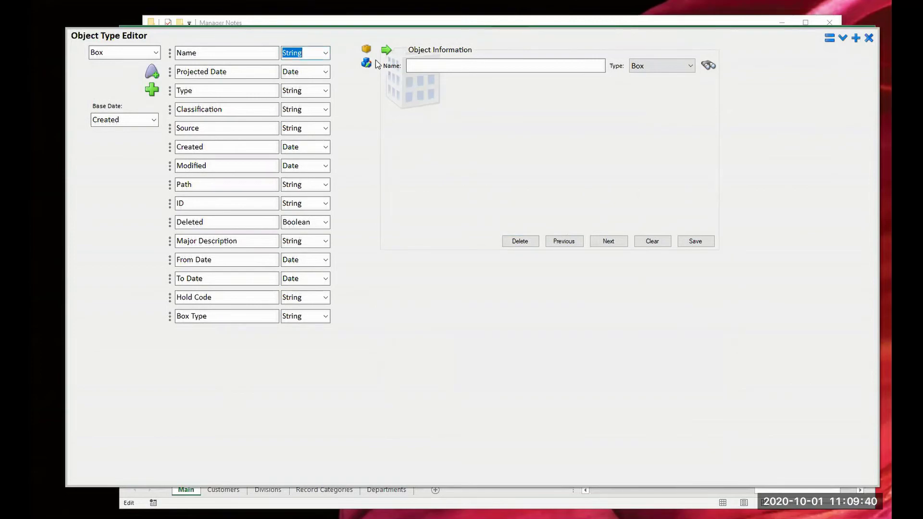